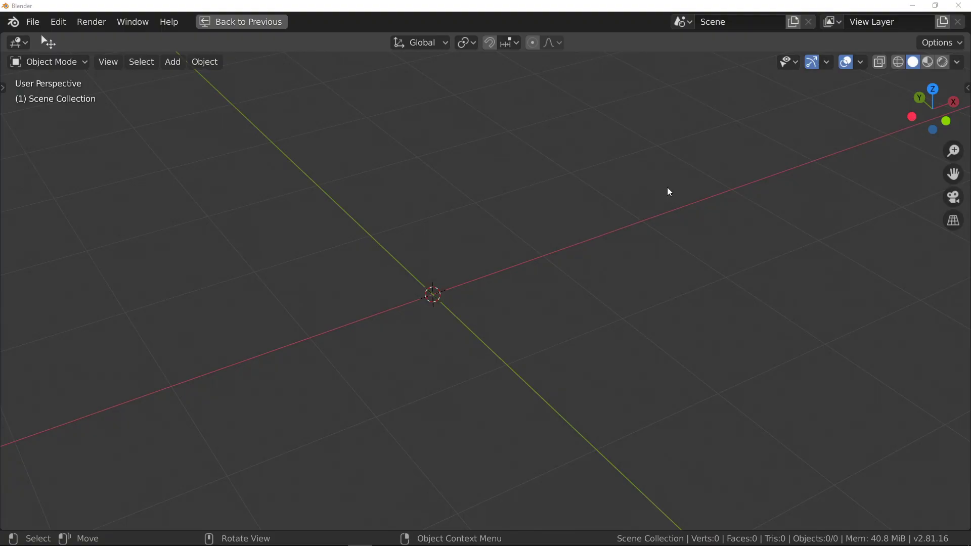
Step: Add a default cube to the scene
{"action": "key", "text": "shift+a"}
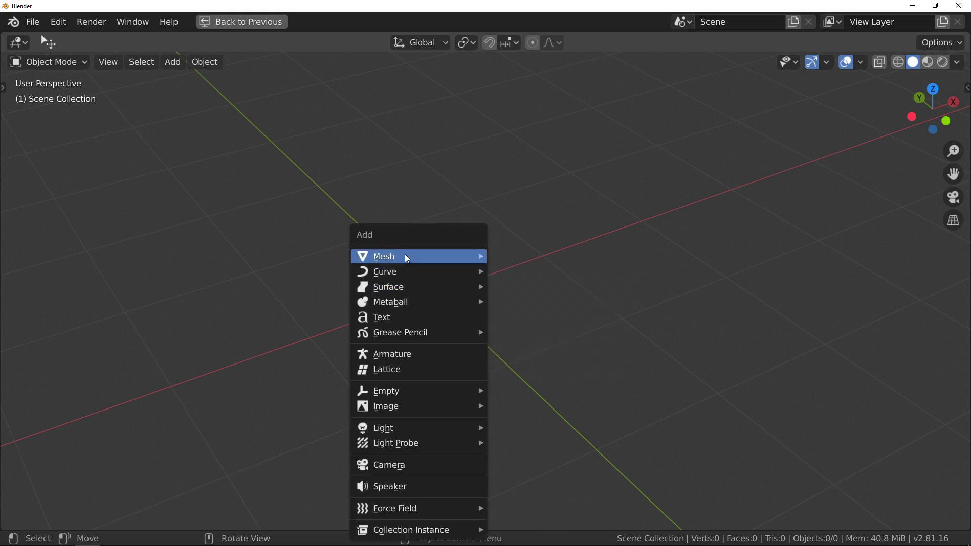
{"action": "mouse_move", "coordinate": [405, 255]}
{"action": "left_click", "coordinate": [529, 268]}
Step: Slice a rectangular block off the cube's front-top corner with Fluent Slice
{"action": "key", "text": "f"}
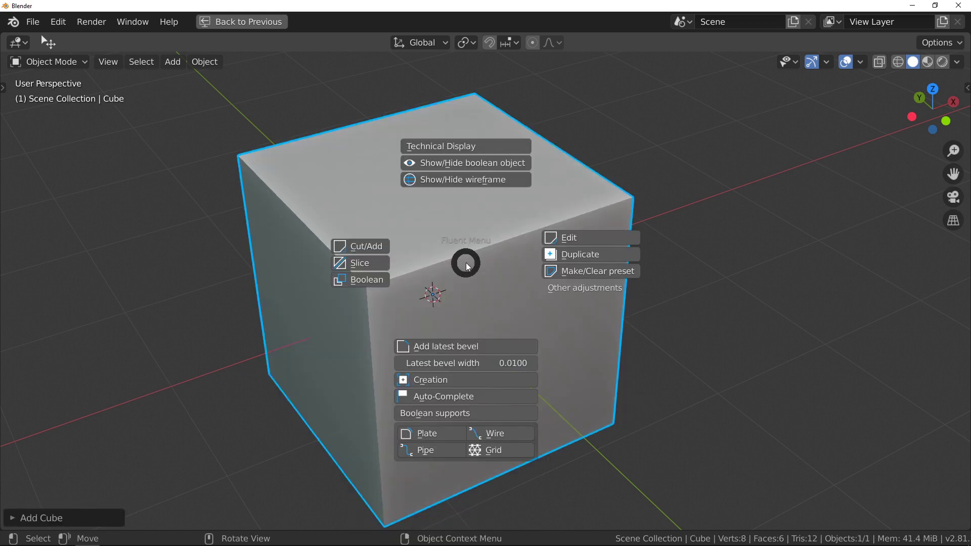
{"action": "left_click", "coordinate": [363, 262]}
{"action": "left_click_drag", "start_coordinate": [402, 195], "coordinate": [360, 364]}
{"action": "left_click", "coordinate": [186, 323]}
{"action": "left_click", "coordinate": [223, 309]}
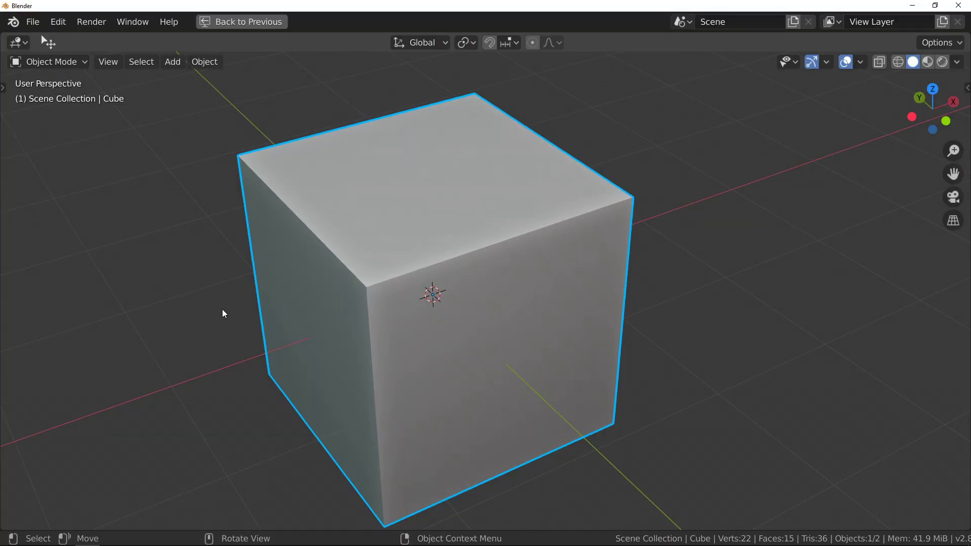
{"action": "key", "text": "a"}
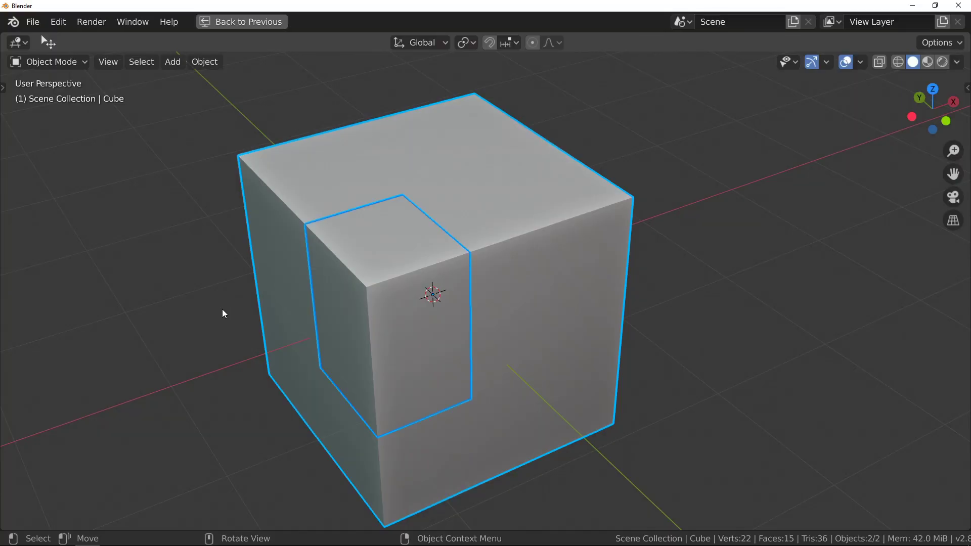
{"action": "left_click", "coordinate": [367, 240]}
{"action": "left_click", "coordinate": [497, 184]}
{"action": "left_click", "coordinate": [455, 207]}
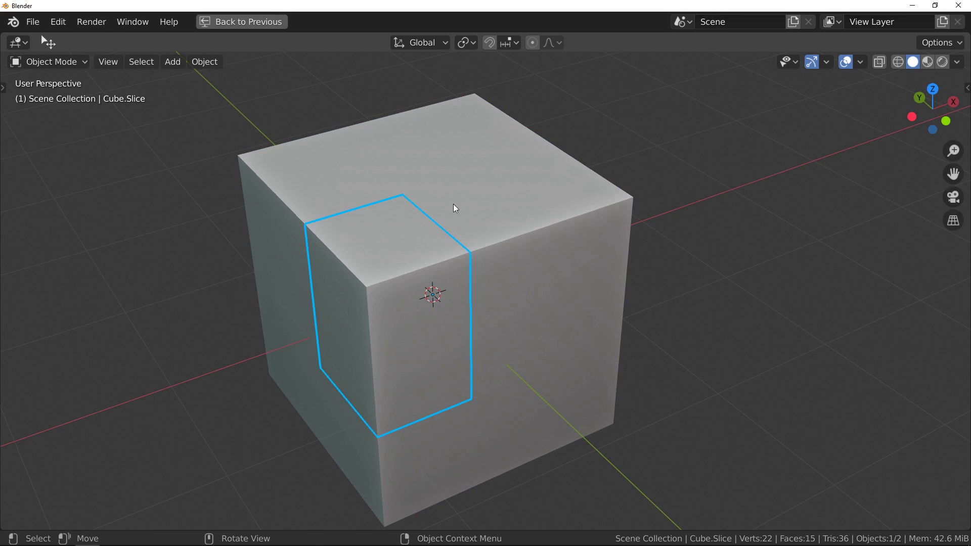
{"action": "left_click", "coordinate": [508, 190]}
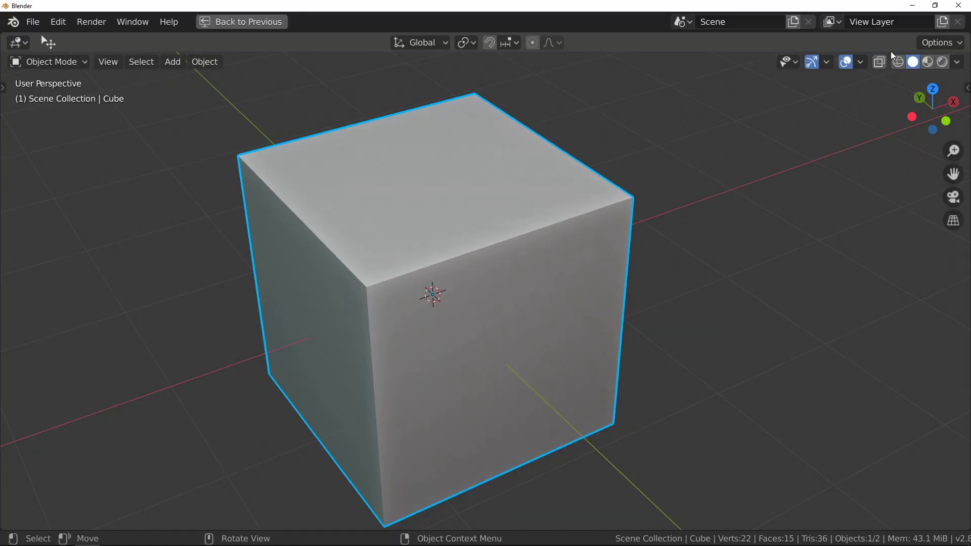
Step: Turn on Object Outline in solid viewport shading, toggling it to compare the cube's seams
{"action": "left_click", "coordinate": [957, 61]}
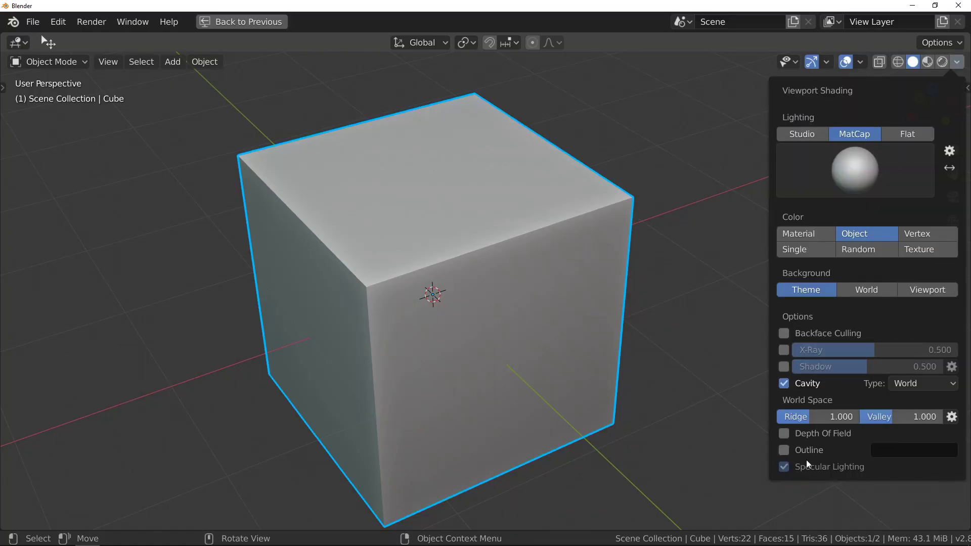
{"action": "left_click", "coordinate": [956, 62]}
{"action": "left_click", "coordinate": [957, 62]}
{"action": "left_click", "coordinate": [818, 451]}
{"action": "left_click", "coordinate": [803, 451]}
{"action": "left_click", "coordinate": [804, 451]}
{"action": "left_click", "coordinate": [803, 451]}
{"action": "left_click", "coordinate": [804, 451]}
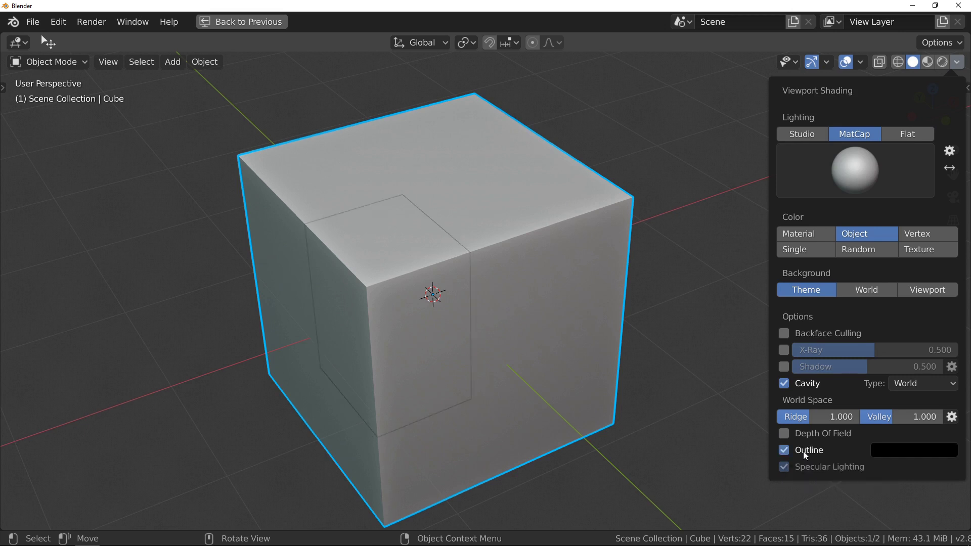
{"action": "left_click", "coordinate": [803, 452]}
{"action": "left_click", "coordinate": [804, 451]}
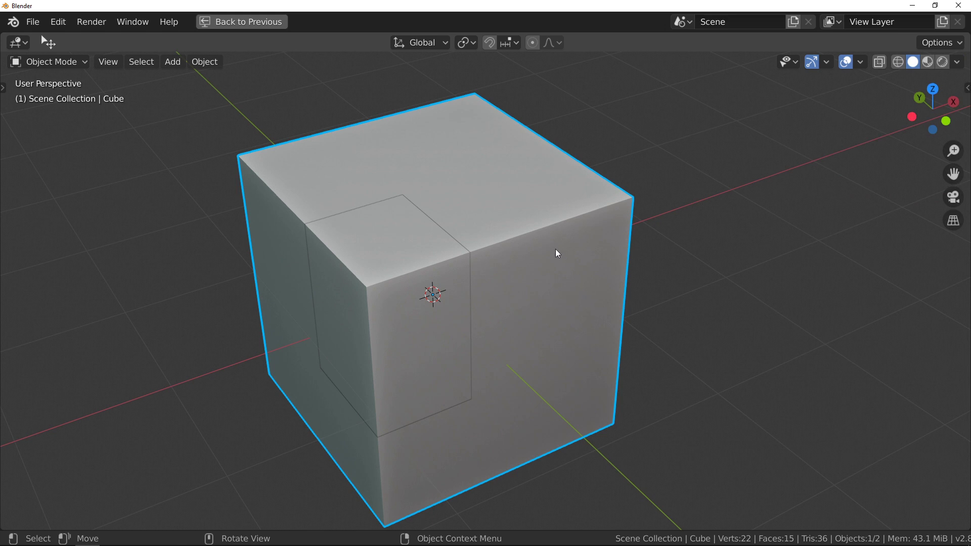
Step: Cut three thin Fluent panel-line grooves across the cube's right edge, top and right side
{"action": "key", "text": "ctrl+alt+f"}
{"action": "left_click_drag", "start_coordinate": [502, 162], "coordinate": [767, 217]}
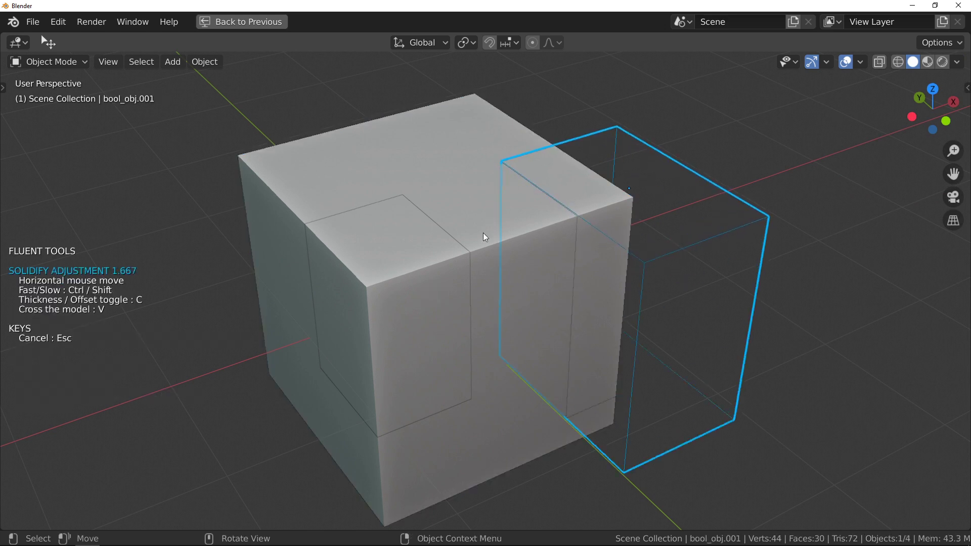
{"action": "left_click", "coordinate": [416, 238]}
{"action": "key", "text": "ctrl+alt+f"}
{"action": "left_click_drag", "start_coordinate": [434, 305], "coordinate": [587, 185]}
{"action": "left_click", "coordinate": [330, 173]}
{"action": "key", "text": "ctrl+alt+f"}
{"action": "mouse_move", "coordinate": [526, 213]}
{"action": "left_mouse_down"}
{"action": "mouse_move", "coordinate": [568, 216]}
{"action": "mouse_move", "coordinate": [639, 264]}
{"action": "left_mouse_up"}
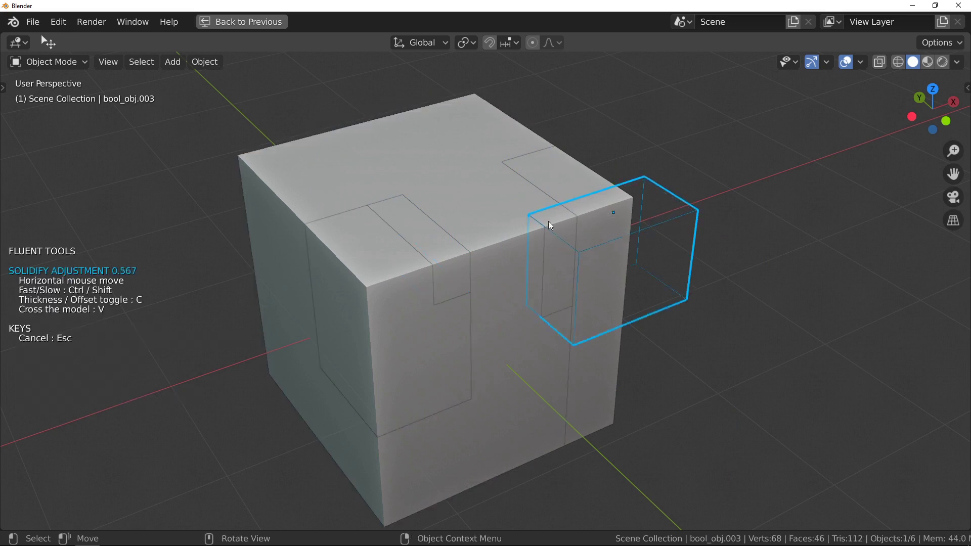
{"action": "left_click", "coordinate": [517, 225]}
Step: Cut two more grooves near the right corner and on the right face, then deselect everything
{"action": "key", "text": "ctrl+alt+f"}
{"action": "left_click_drag", "start_coordinate": [645, 194], "coordinate": [583, 201]}
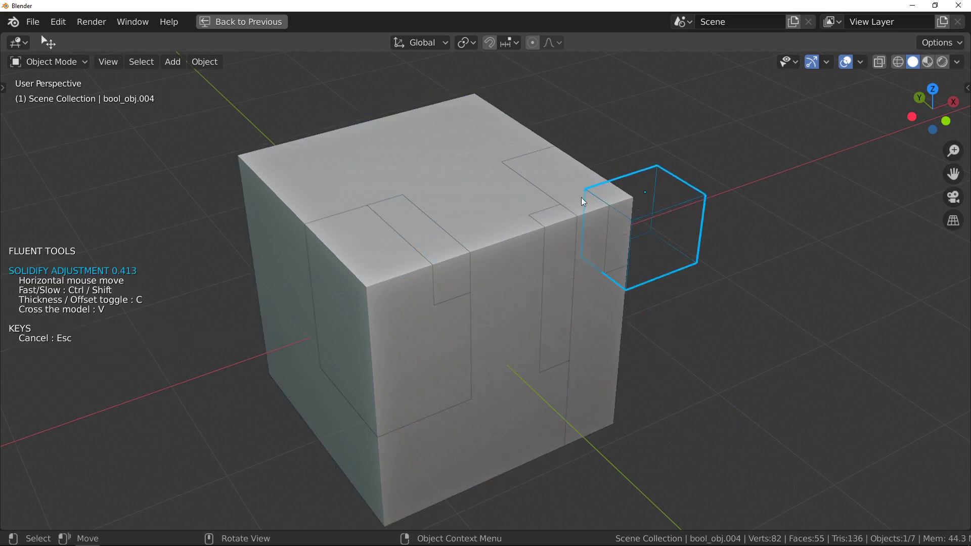
{"action": "left_click", "coordinate": [548, 201]}
{"action": "key", "text": "ctrl+alt+f"}
{"action": "mouse_move", "coordinate": [502, 333]}
{"action": "left_mouse_down"}
{"action": "mouse_move", "coordinate": [670, 291]}
{"action": "mouse_move", "coordinate": [678, 302]}
{"action": "left_mouse_up"}
{"action": "left_click", "coordinate": [254, 243]}
{"action": "left_click", "coordinate": [254, 243]}
{"action": "key", "text": "alt+a"}
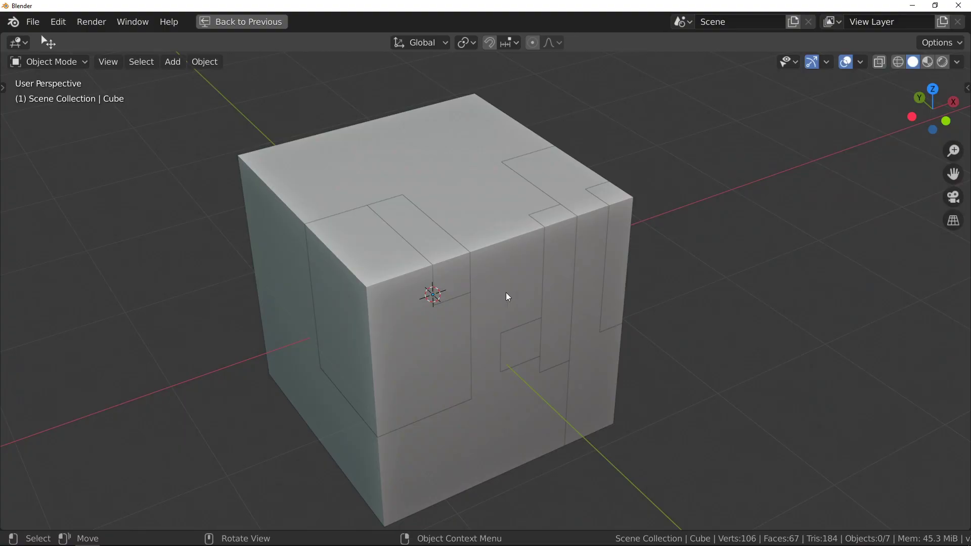
Step: Switch the viewport to Rendered shading and select all the cube pieces
{"action": "key", "text": "z"}
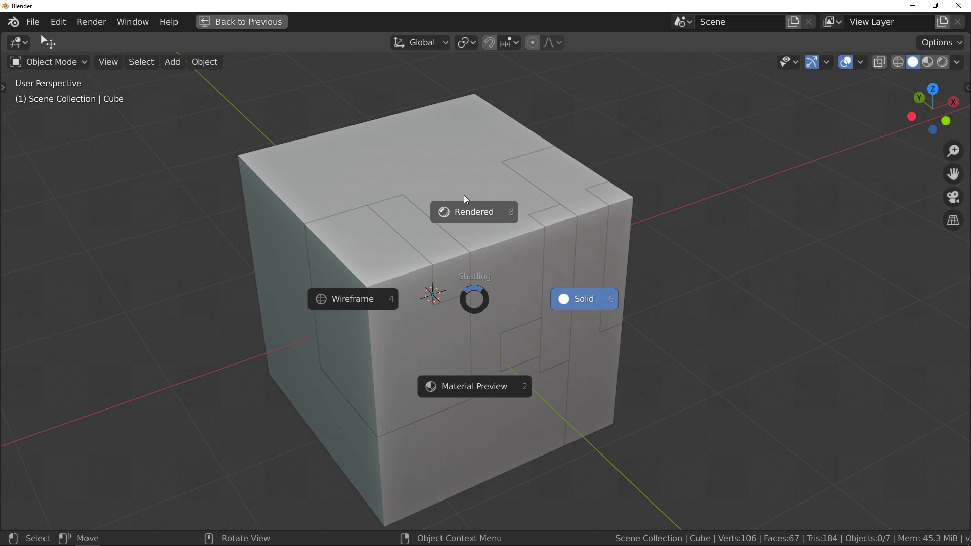
{"action": "left_click", "coordinate": [464, 195]}
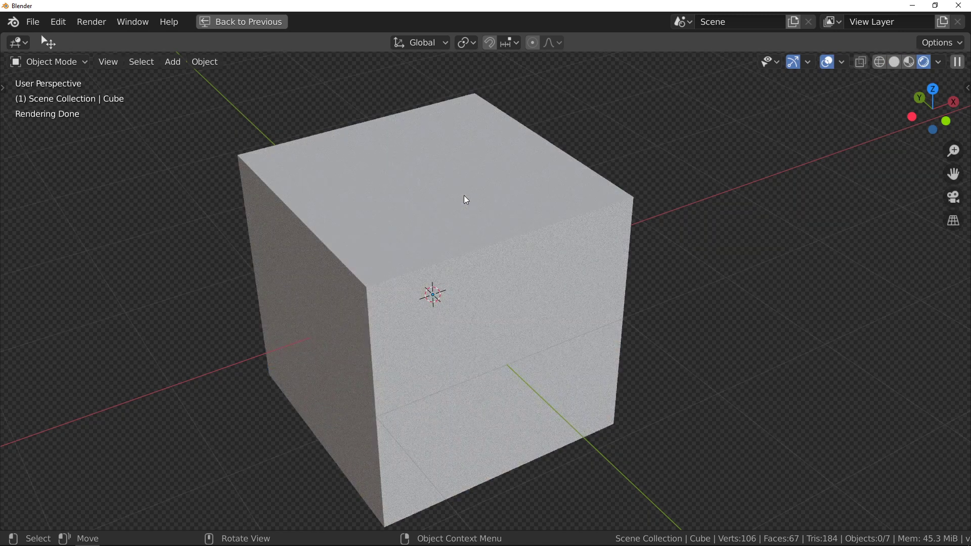
{"action": "key", "text": "a"}
Step: Return to Solid shading, select all pieces and apply Fluent's latest bevel to them
{"action": "key", "text": "z"}
{"action": "left_click", "coordinate": [523, 228]}
{"action": "key", "text": "a"}
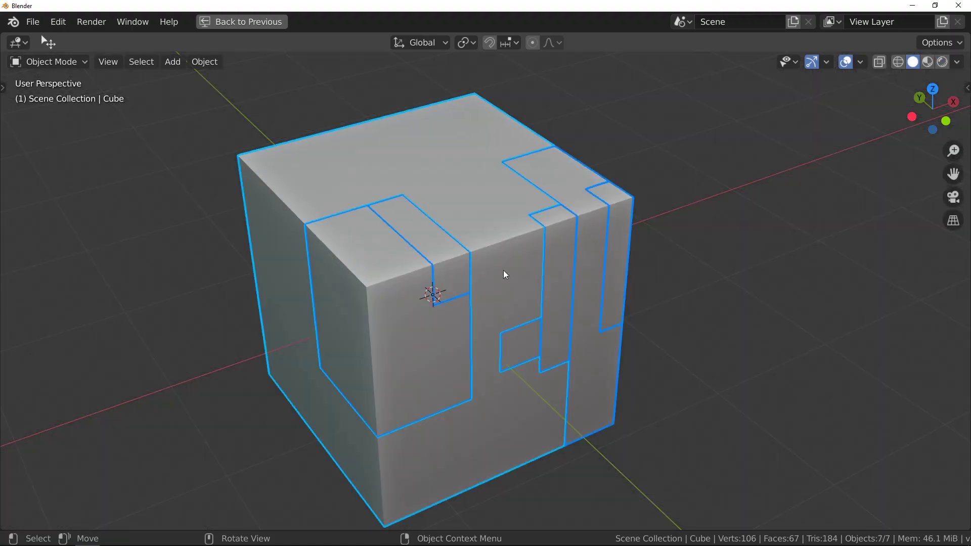
{"action": "scroll", "coordinate": [469, 244], "scroll_direction": "up", "scroll_amount": 6}
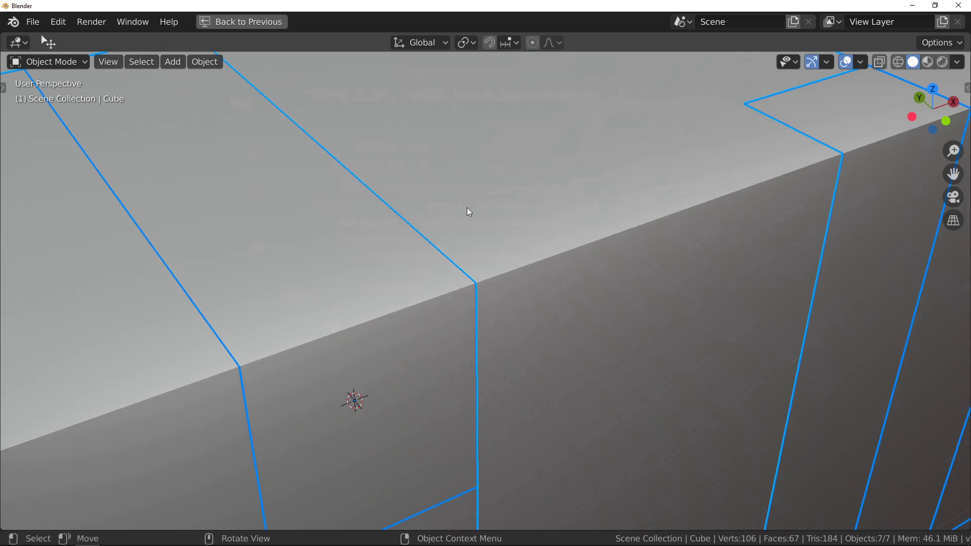
{"action": "key", "text": "f"}
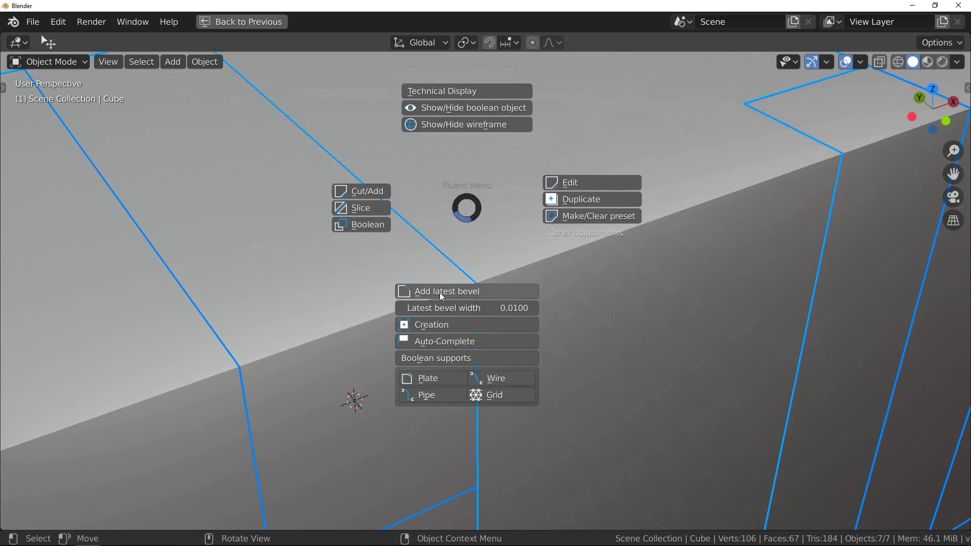
{"action": "left_click", "coordinate": [512, 297]}
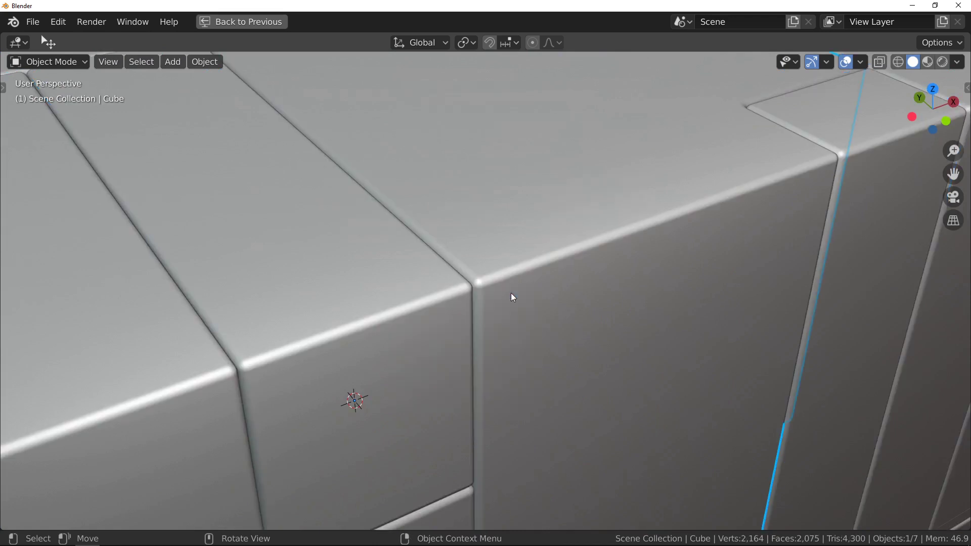
Step: Zoom out and switch to Rendered shading to view the bevelled grooves
{"action": "middle_click_drag", "start_coordinate": [505, 285], "coordinate": [490, 224], "text": "ctrl"}
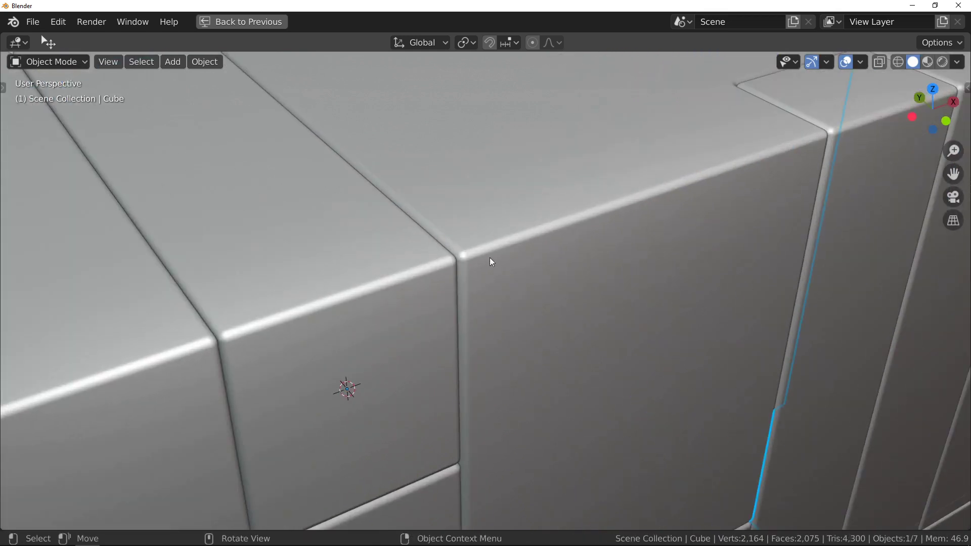
{"action": "middle_click_drag", "start_coordinate": [484, 243], "coordinate": [491, 271], "text": "ctrl"}
{"action": "key", "text": "z"}
{"action": "left_click", "coordinate": [490, 196]}
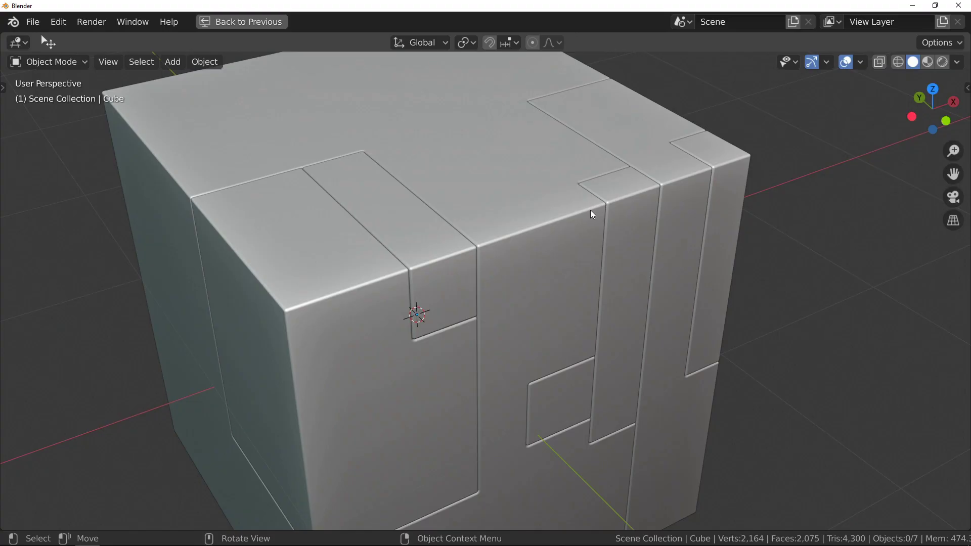
Step: Select the main cube and widen its latest bevel width in the Fluent menu
{"action": "left_click", "coordinate": [534, 215]}
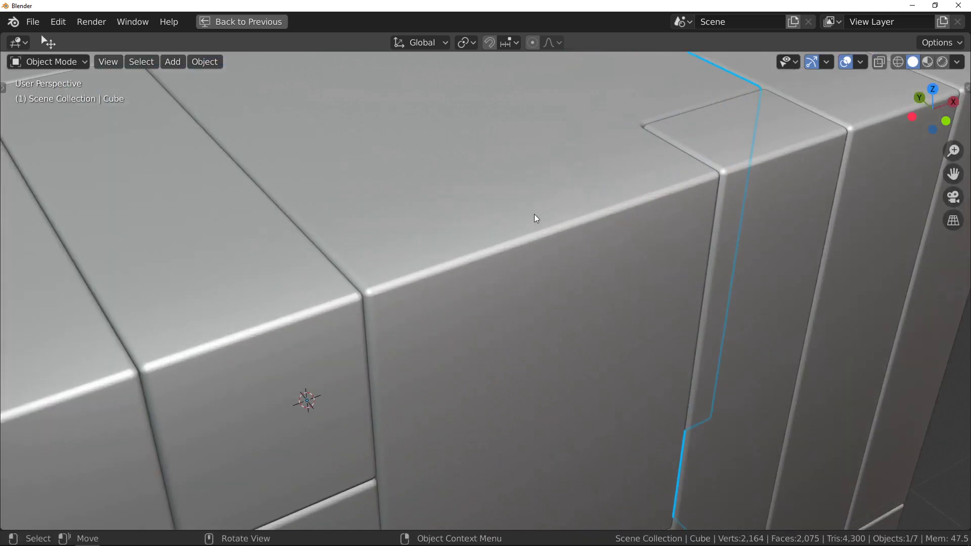
{"action": "key", "text": "f"}
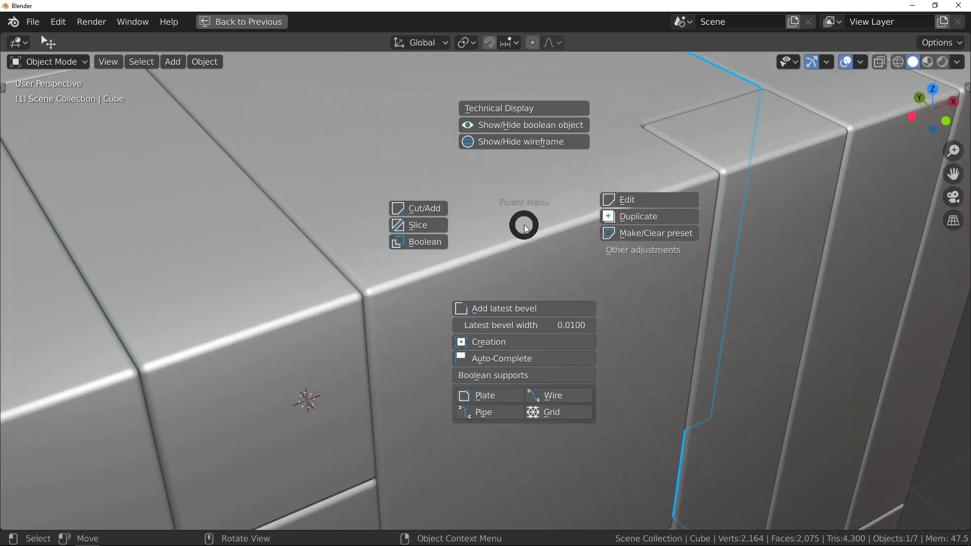
{"action": "left_click_drag", "start_coordinate": [516, 325], "coordinate": [482, 326]}
{"action": "middle_click_drag", "start_coordinate": [505, 219], "coordinate": [508, 239], "text": "ctrl"}
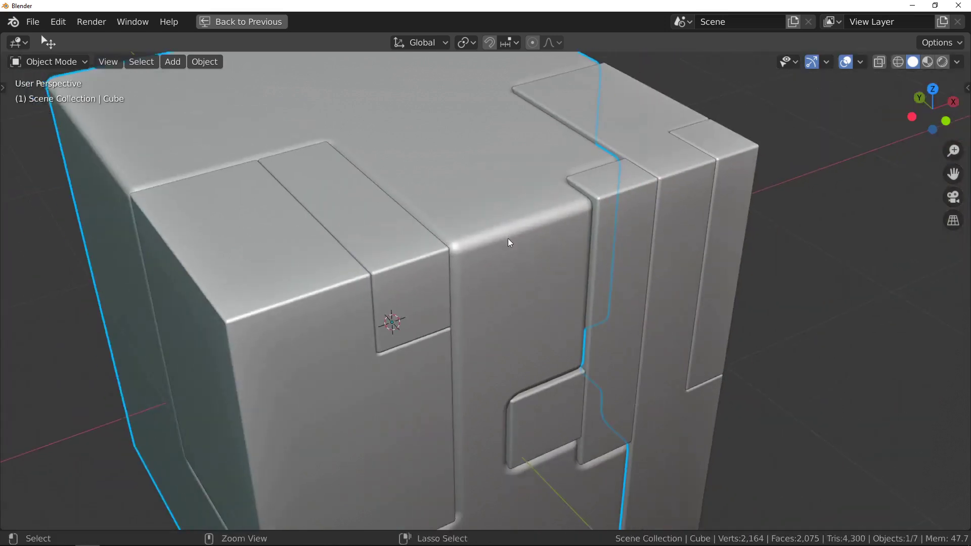
Step: Select the top and corner slice pieces and apply Fluent's latest bevel to them
{"action": "left_click", "coordinate": [321, 259]}
{"action": "left_click", "coordinate": [322, 303], "text": "shift"}
{"action": "key", "text": "f"}
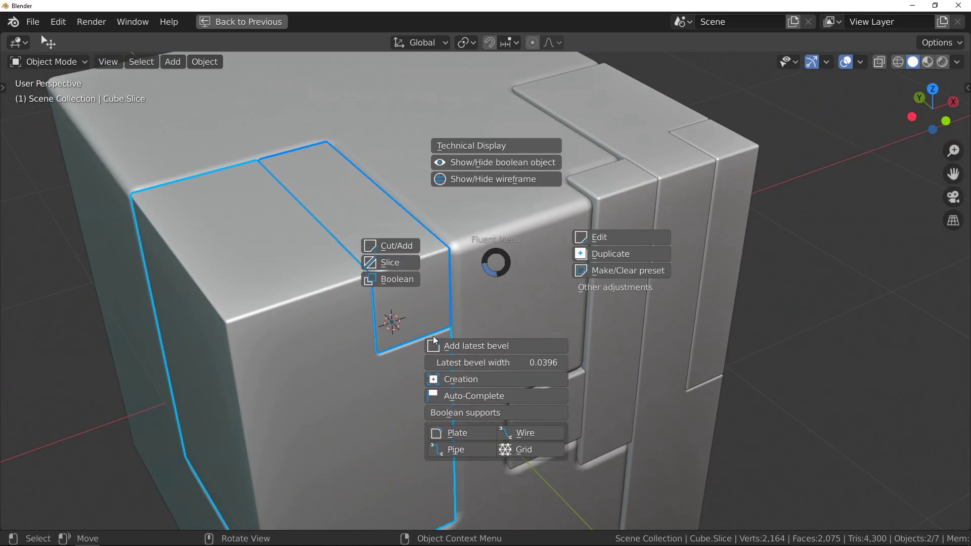
{"action": "left_click", "coordinate": [535, 344]}
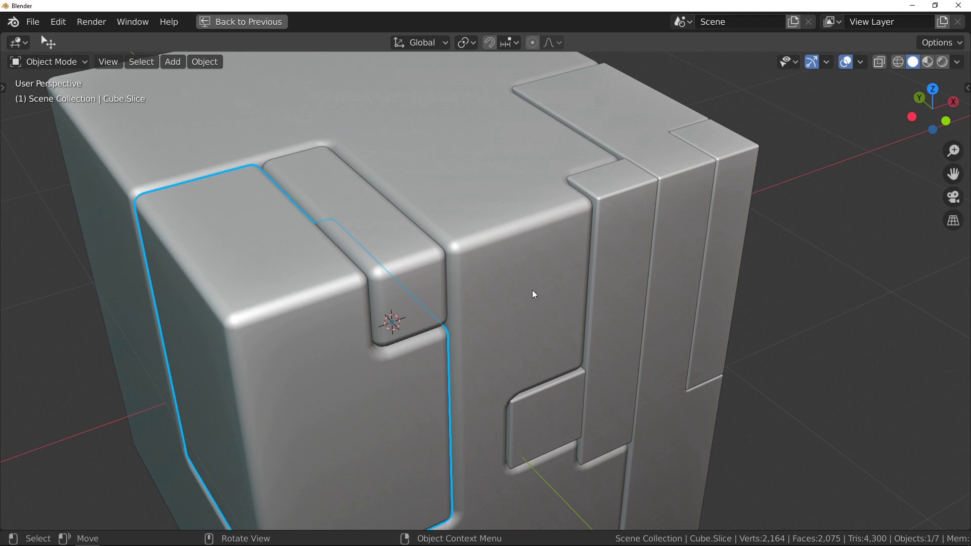
Step: Select the three right-side slice strips and apply Fluent's latest bevel to them
{"action": "left_click", "coordinate": [601, 235]}
{"action": "left_click", "coordinate": [705, 178], "text": "shift"}
{"action": "left_click", "coordinate": [731, 163], "text": "shift"}
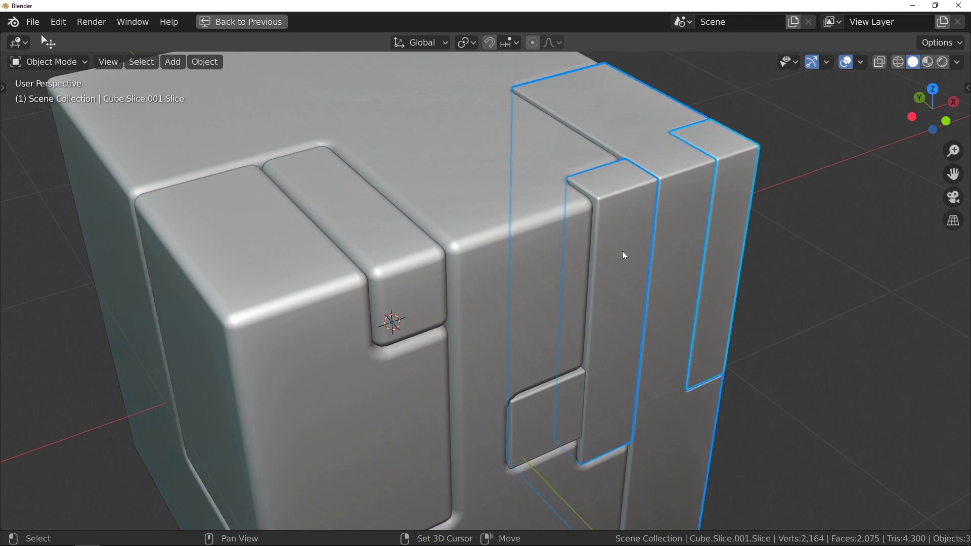
{"action": "key", "text": "f"}
{"action": "left_click", "coordinate": [623, 333]}
Step: Reapply the latest bevel to the main cube, then to all seven pieces at about 0.0154
{"action": "left_click", "coordinate": [512, 275]}
{"action": "key", "text": "f"}
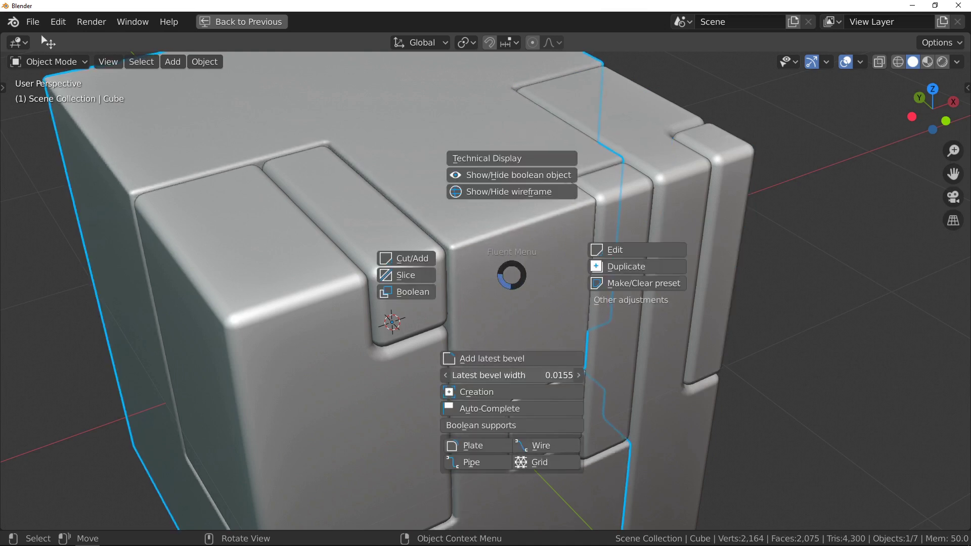
{"action": "left_click", "coordinate": [567, 357]}
{"action": "key", "text": "a"}
{"action": "key", "text": "f"}
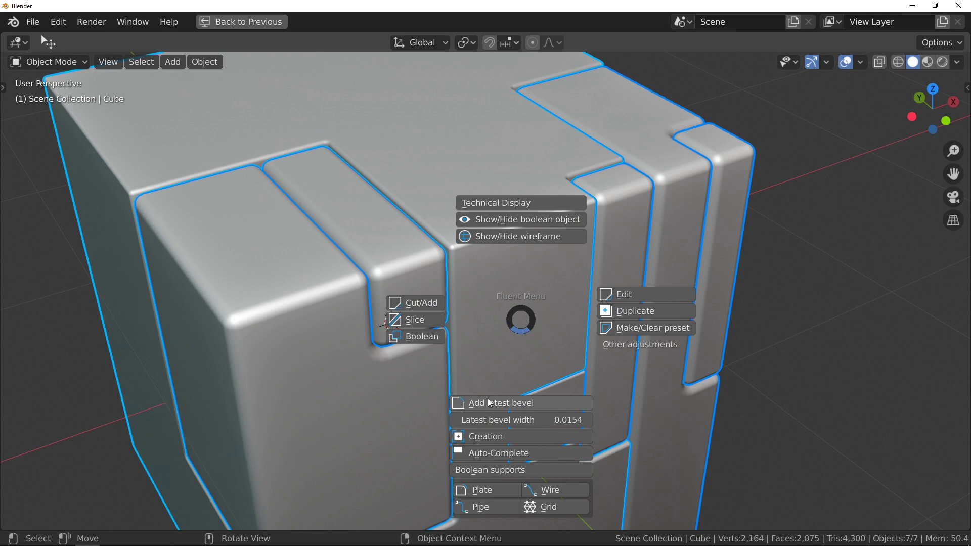
{"action": "left_click", "coordinate": [565, 403]}
{"action": "scroll", "coordinate": [496, 267], "scroll_direction": "down", "scroll_amount": 6}
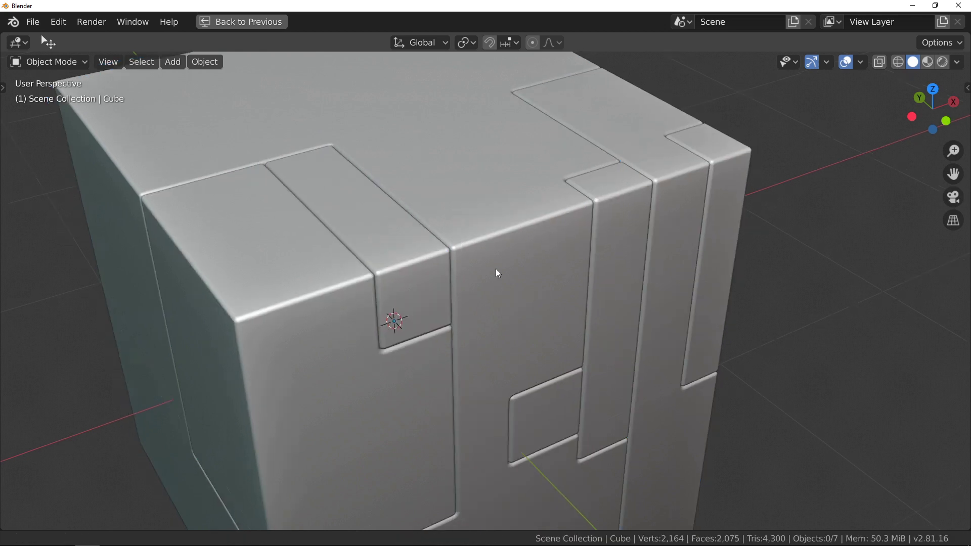